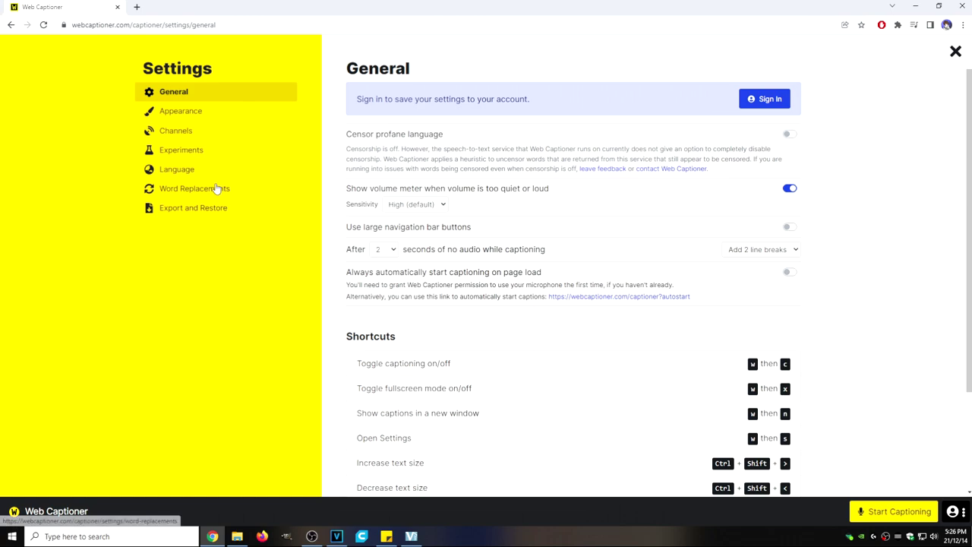
# Step: Add the Speak everything back experiment under Experiments, ticking all three acknowledgement boxes
pyautogui.click(193, 159)
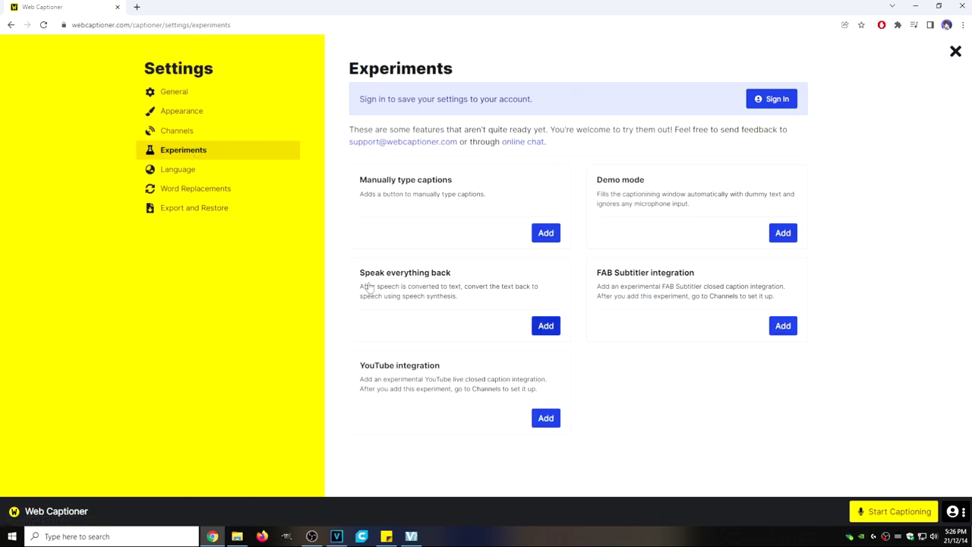
pyautogui.click(545, 325)
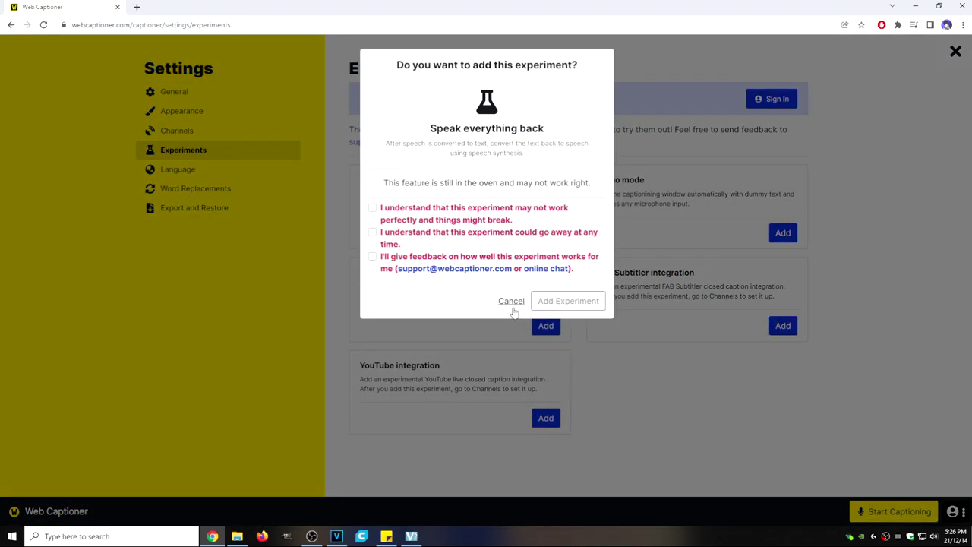
pyautogui.click(373, 207)
pyautogui.click(372, 232)
pyautogui.click(372, 255)
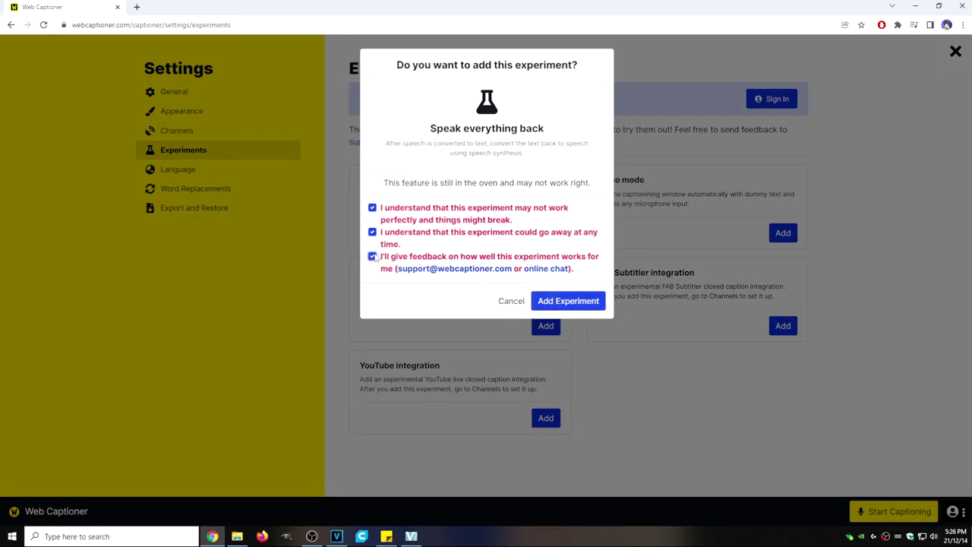
pyautogui.click(568, 301)
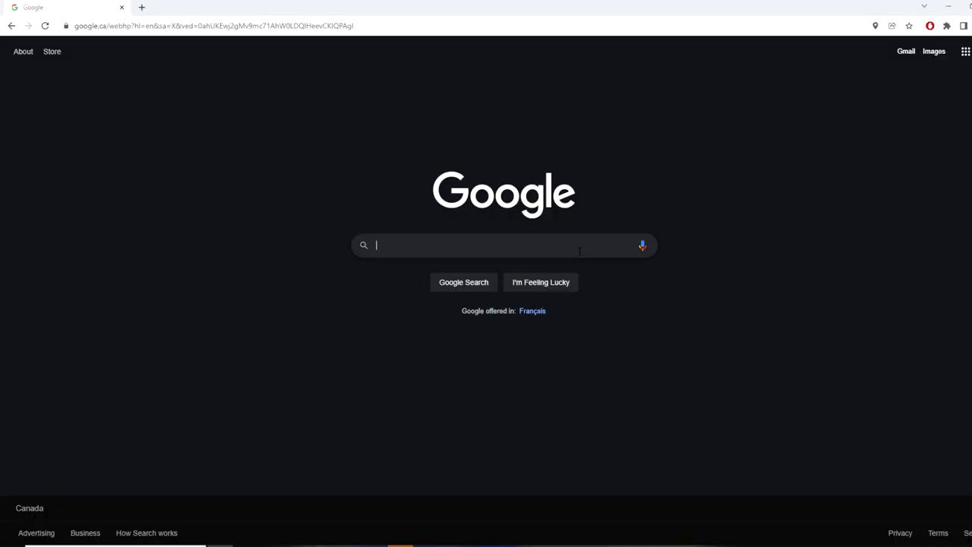
# Step: Search Google for 'virtual audio cable' and open the VB-Audio Virtual Apps result
pyautogui.write('virt')
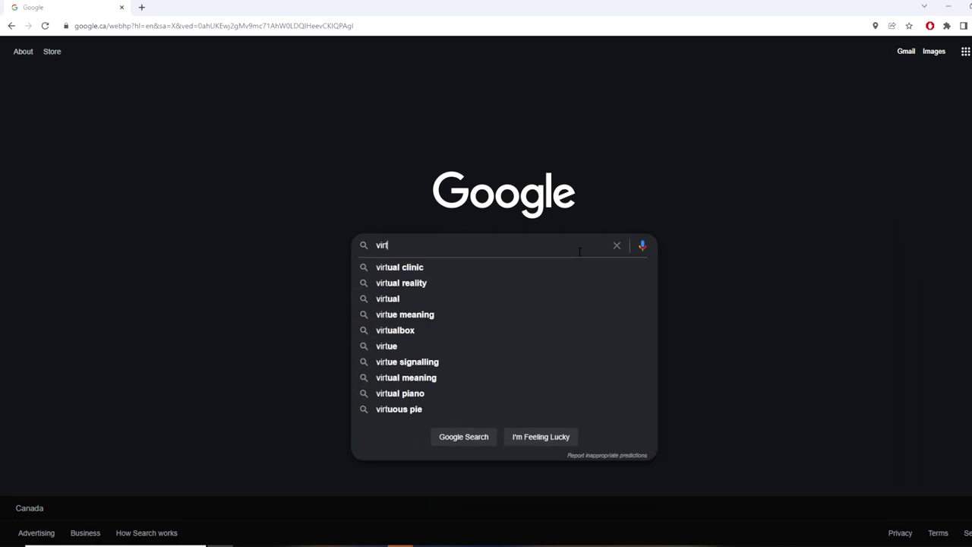
pyautogui.write('ual aud')
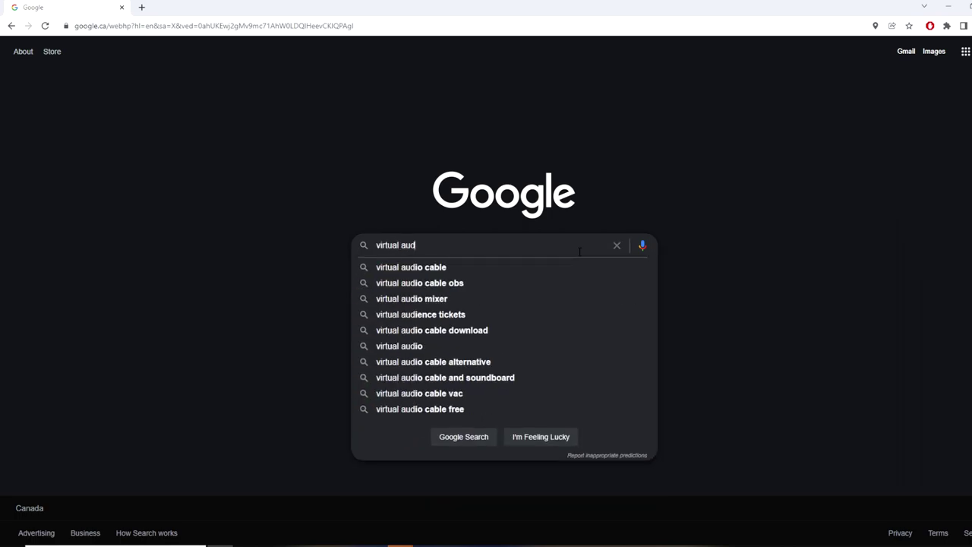
pyautogui.press('Down')
pyautogui.press('Return')
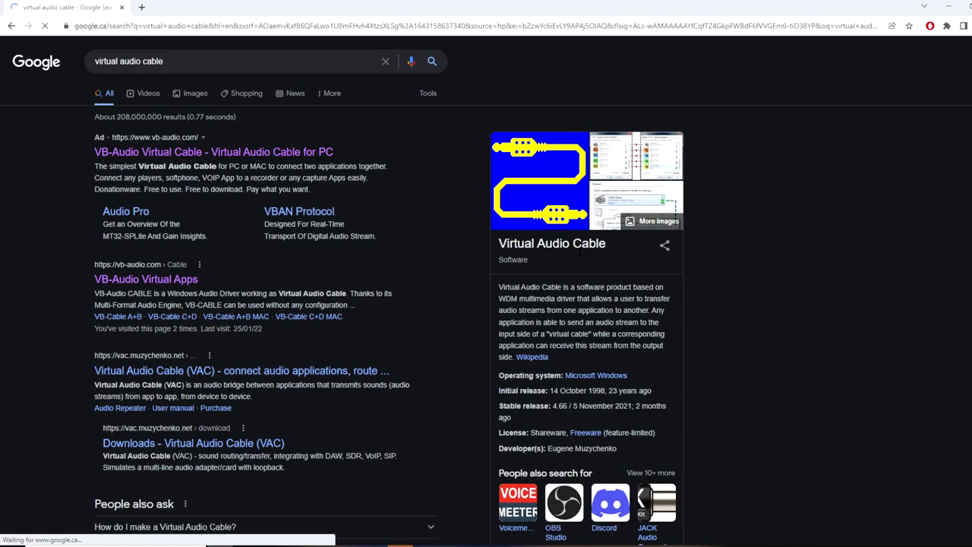
pyautogui.click(142, 280)
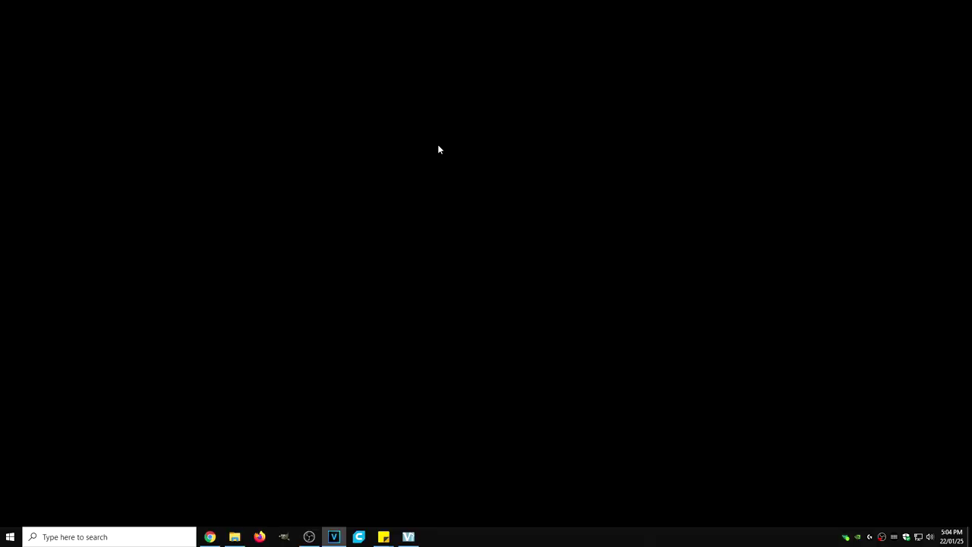
# Step: Find Sound settings via Windows search and open the classic Sound Control Panel showing CABLE Input
pyautogui.click(102, 536)
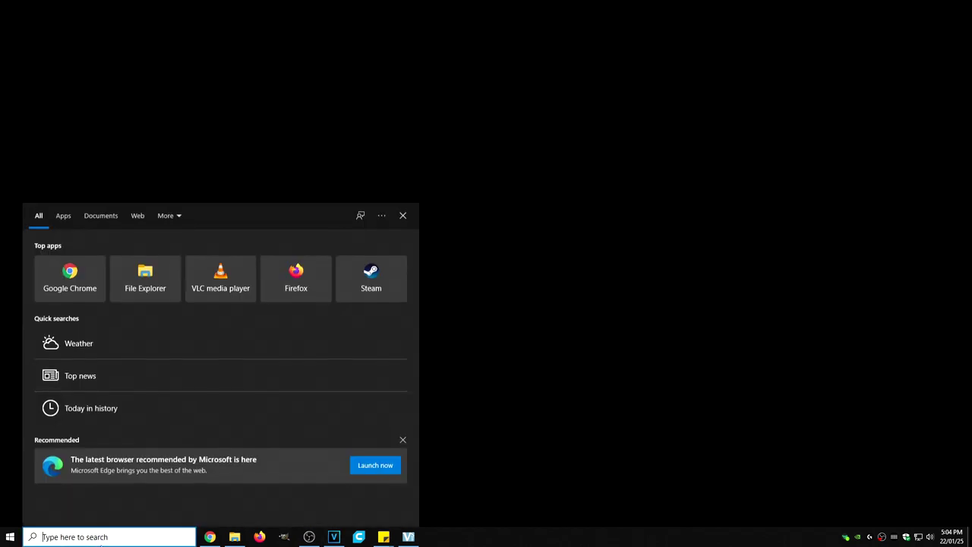
pyautogui.write('sound')
pyautogui.press('Return')
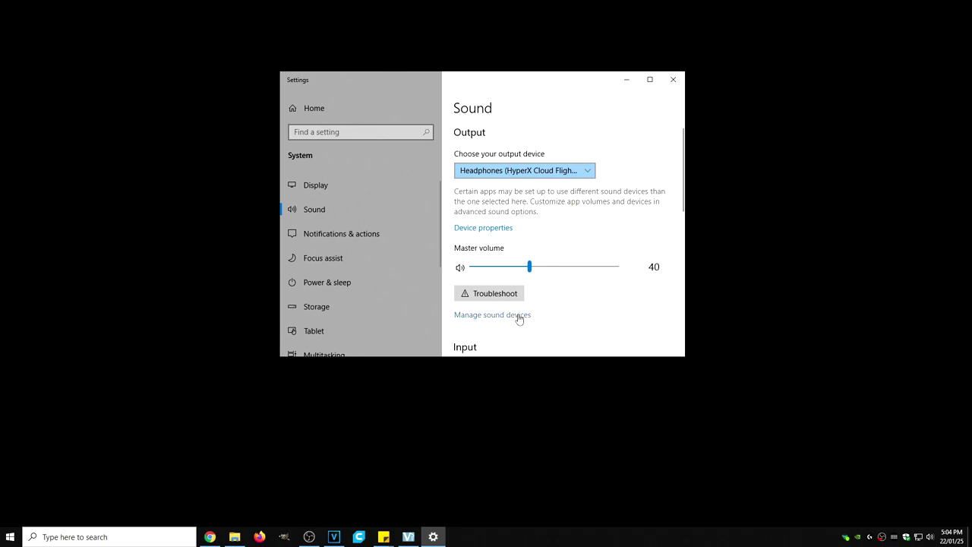
pyautogui.scroll(-5, 553, 271)
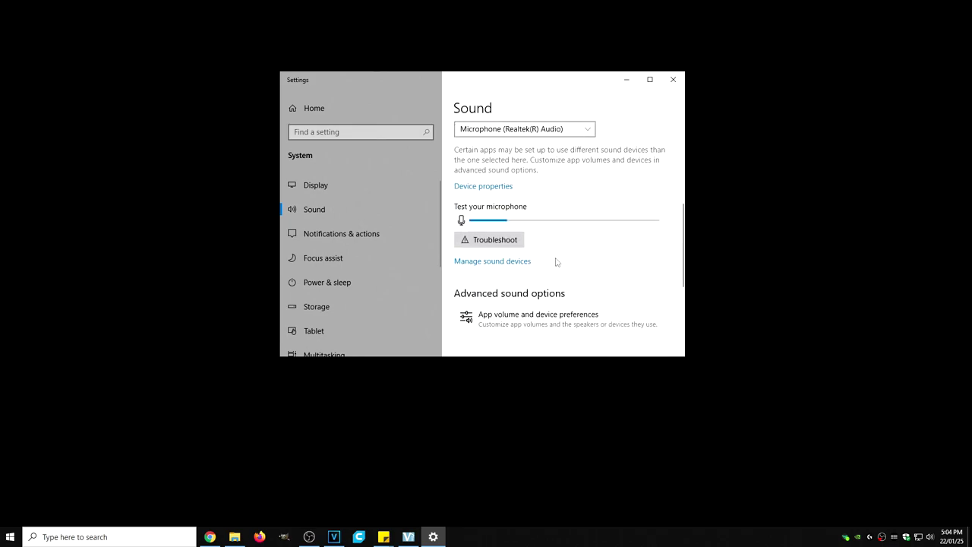
pyautogui.scroll(-3, 555, 261)
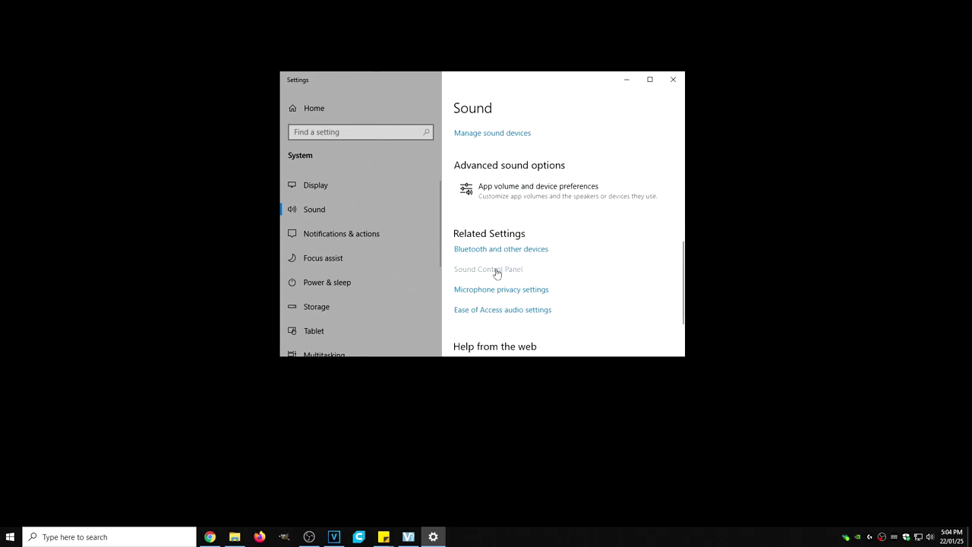
pyautogui.click(495, 271)
pyautogui.scroll(-3, 222, 215)
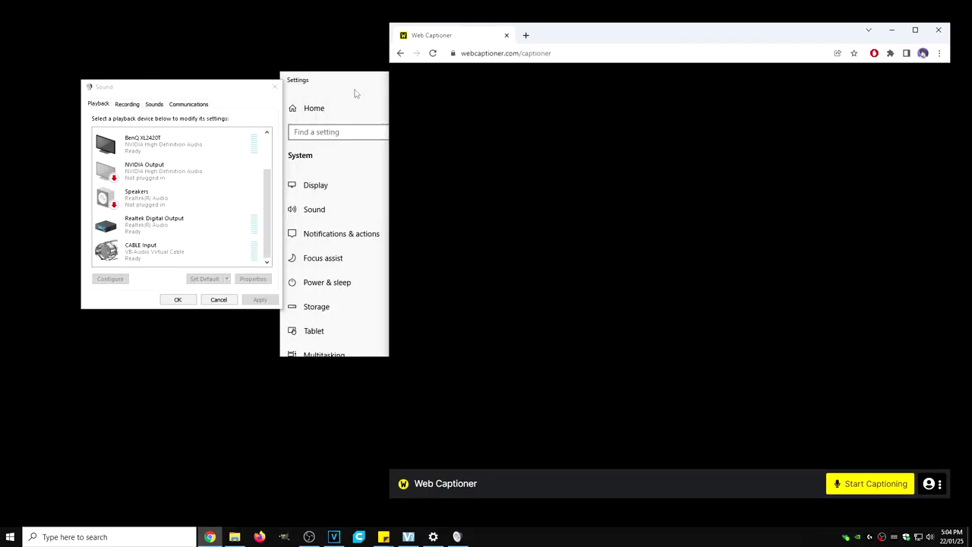
# Step: Open App volume and device preferences from the Sound settings page
pyautogui.scroll(-3, 571, 254)
pyautogui.scroll(5, 571, 258)
pyautogui.scroll(-2, 555, 289)
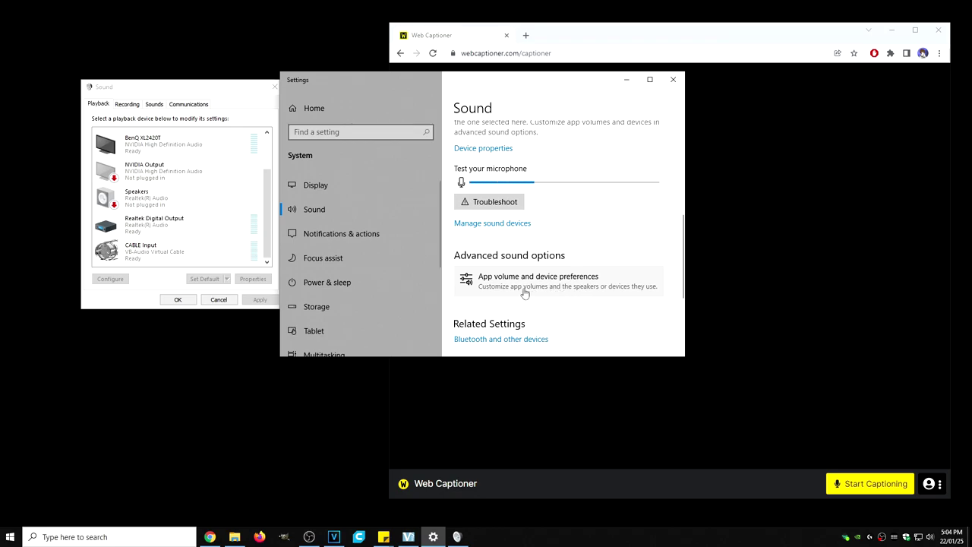
pyautogui.click(525, 292)
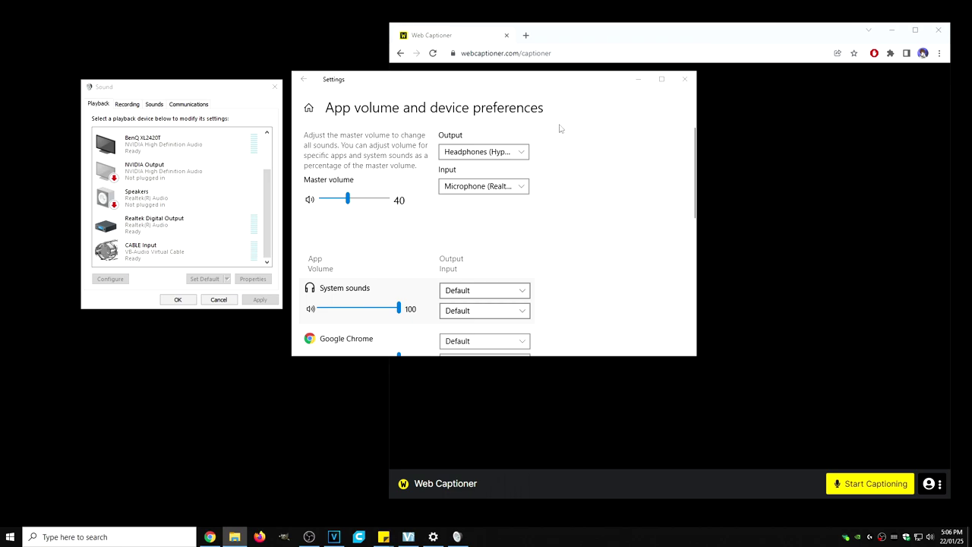
# Step: Enable Listen to this device for the CABLE Output recording device and apply it
pyautogui.click(133, 108)
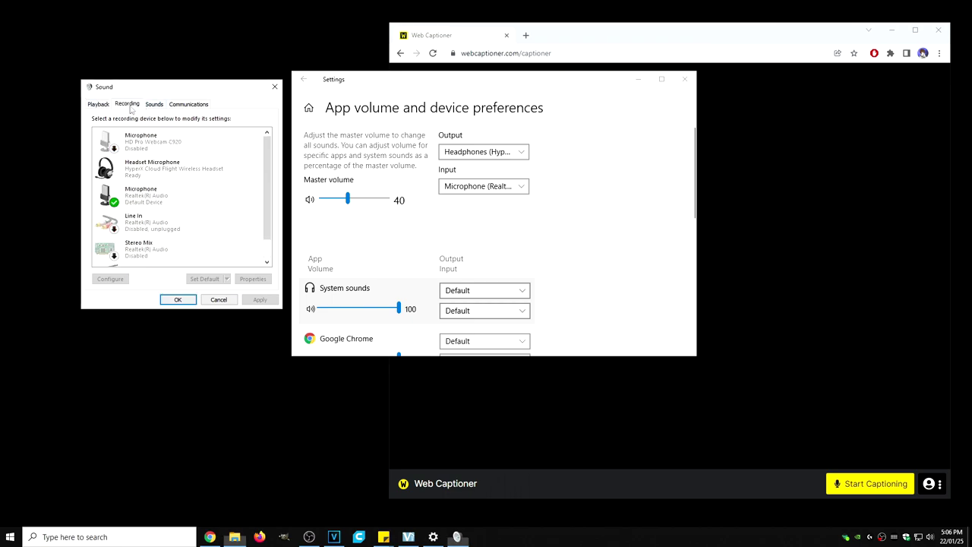
pyautogui.scroll(-1, 229, 191)
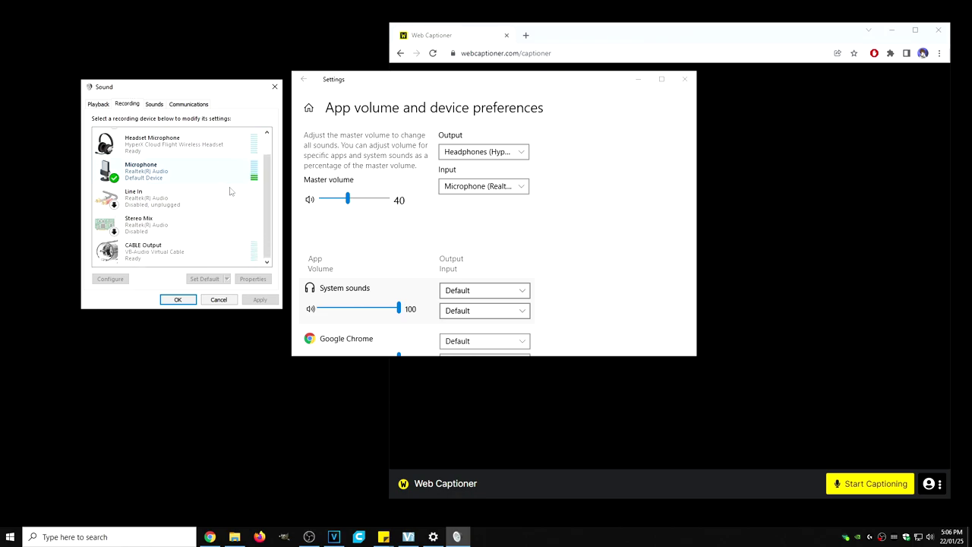
pyautogui.rightClick(157, 248)
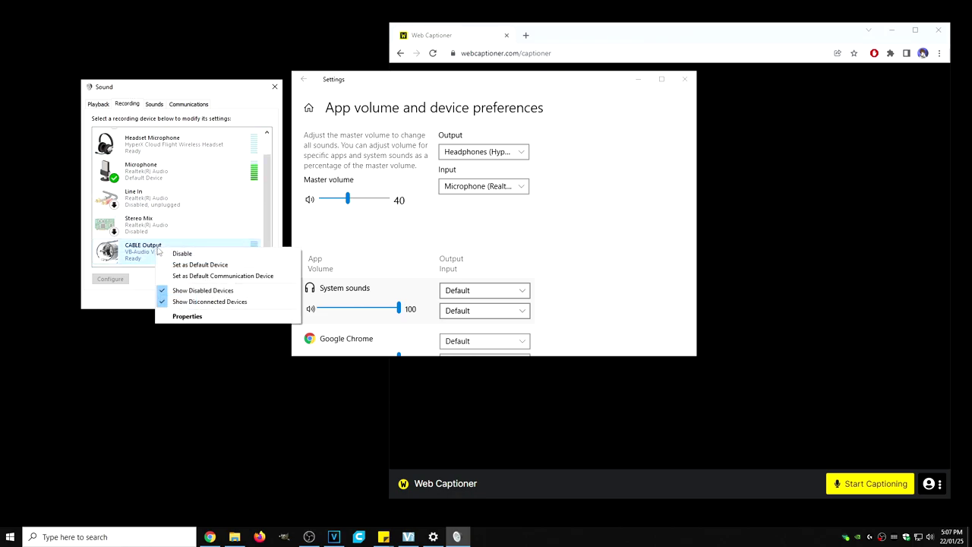
pyautogui.click(212, 318)
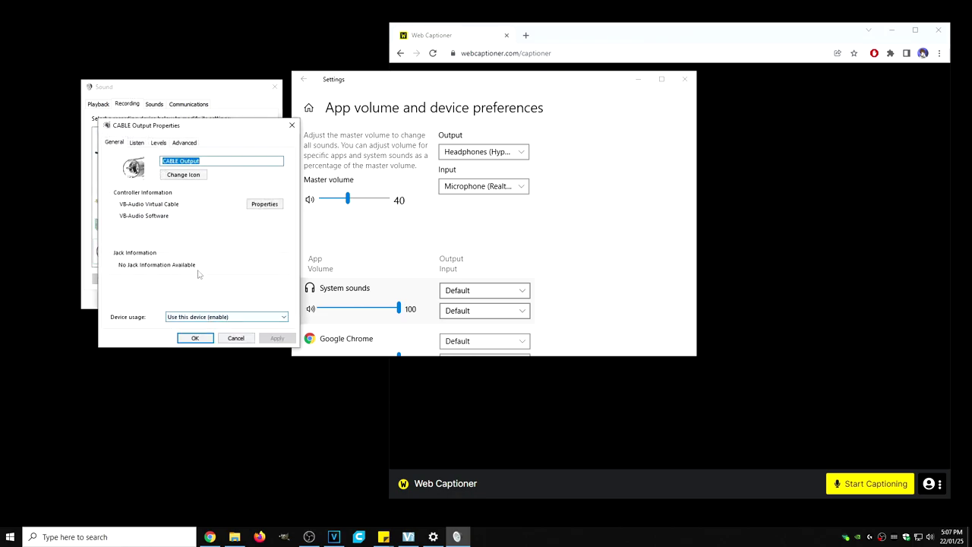
pyautogui.click(136, 144)
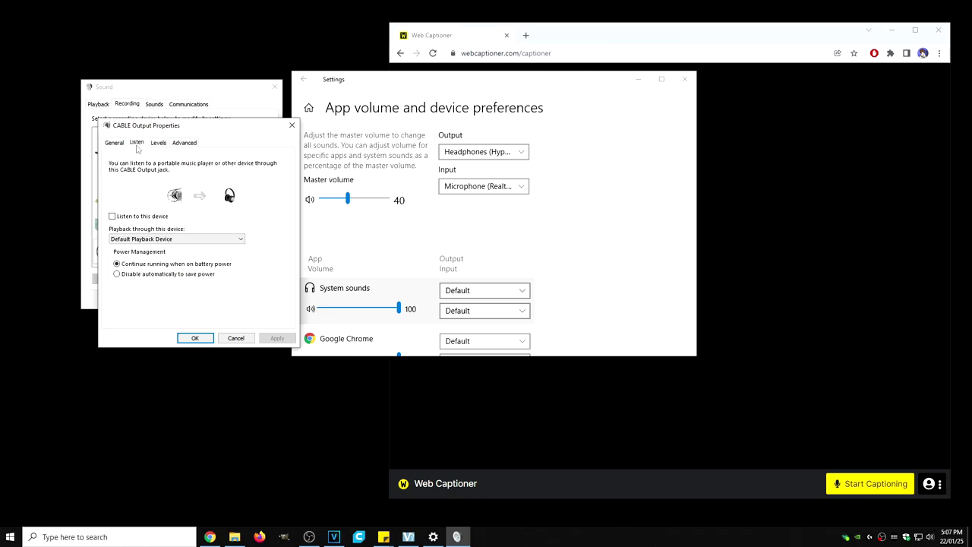
pyautogui.click(113, 216)
pyautogui.click(277, 338)
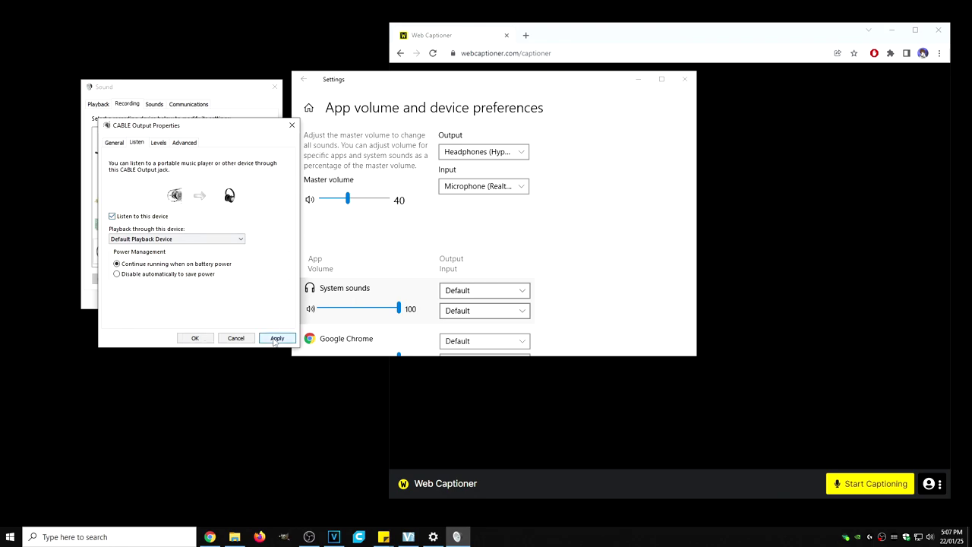
pyautogui.click(195, 339)
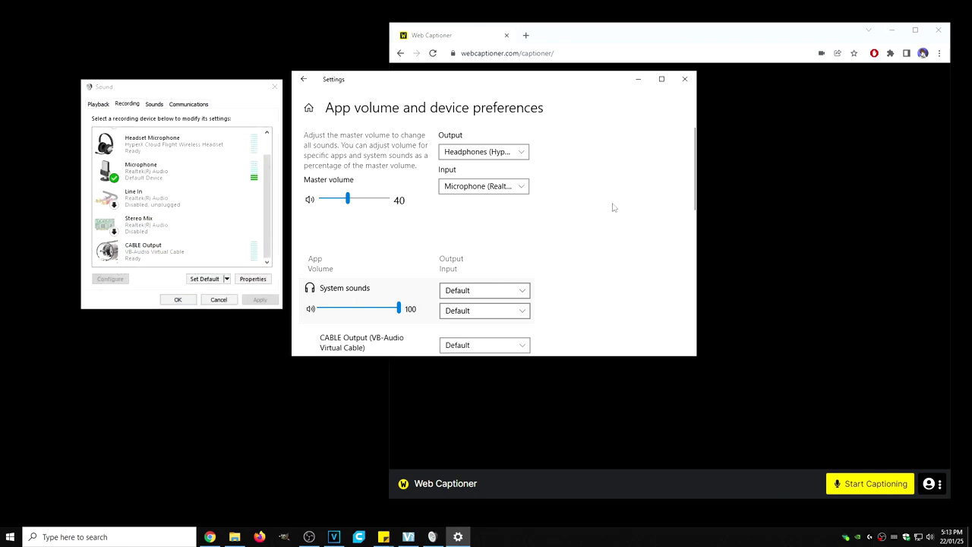
# Step: Set Google Chrome's output to CABLE Input (VB-Audio Virtual Cable), then return to Web Captioner
pyautogui.scroll(-4, 614, 208)
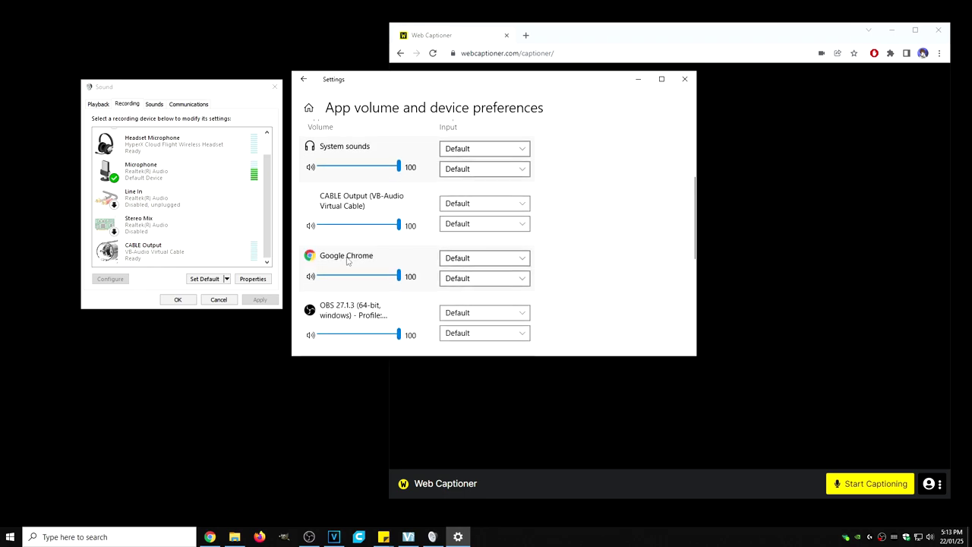
pyautogui.click(471, 261)
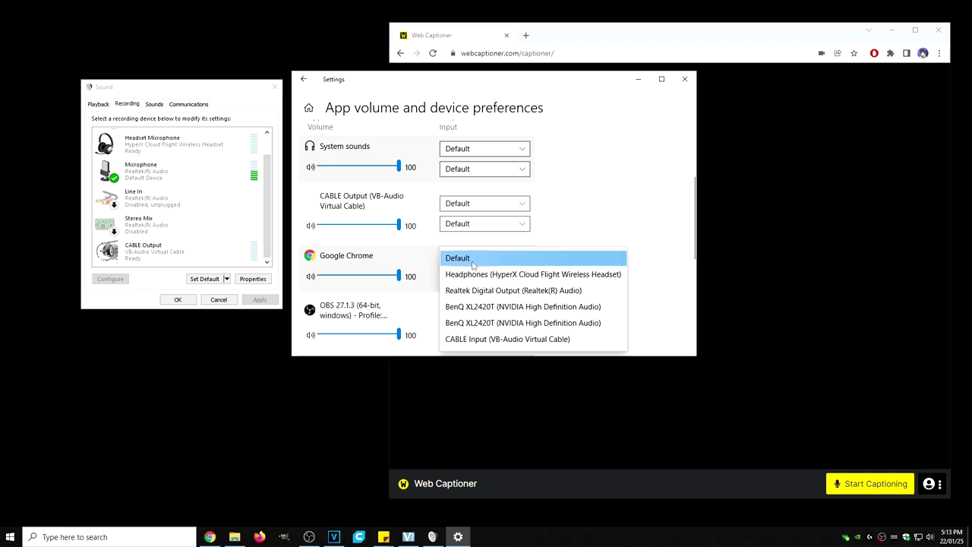
pyautogui.click(483, 340)
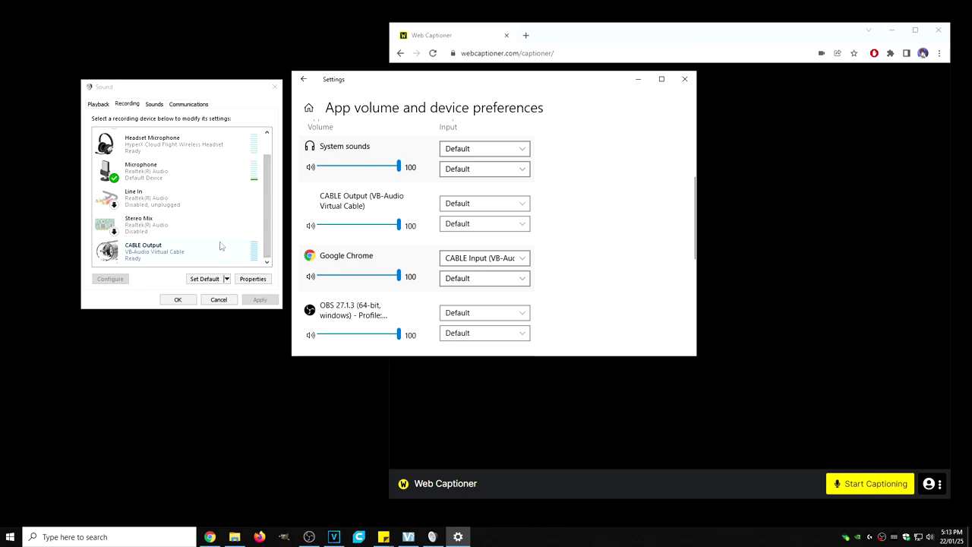
pyautogui.click(581, 41)
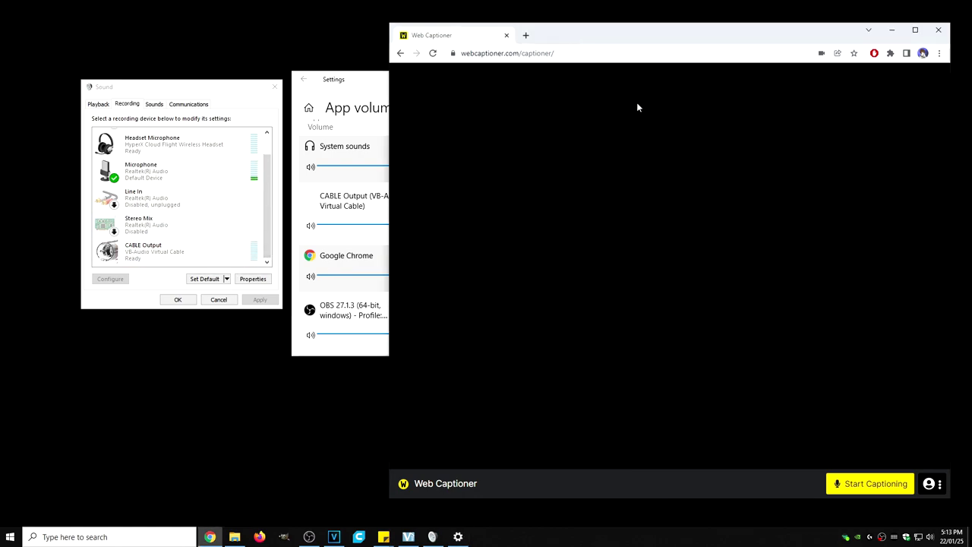
# Step: Start live captioning in Web Captioner, then launch 3tene from its desktop shortcut
pyautogui.click(849, 486)
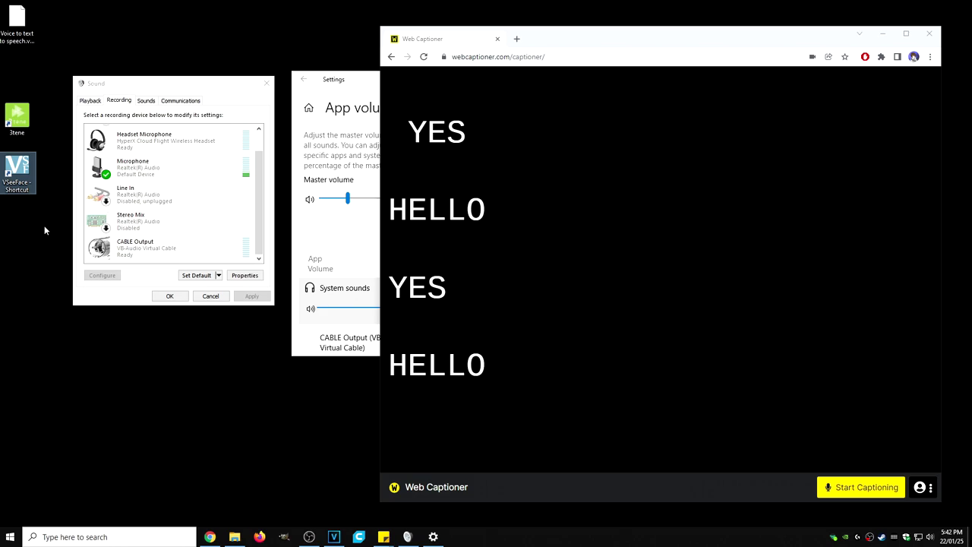
pyautogui.click(23, 129)
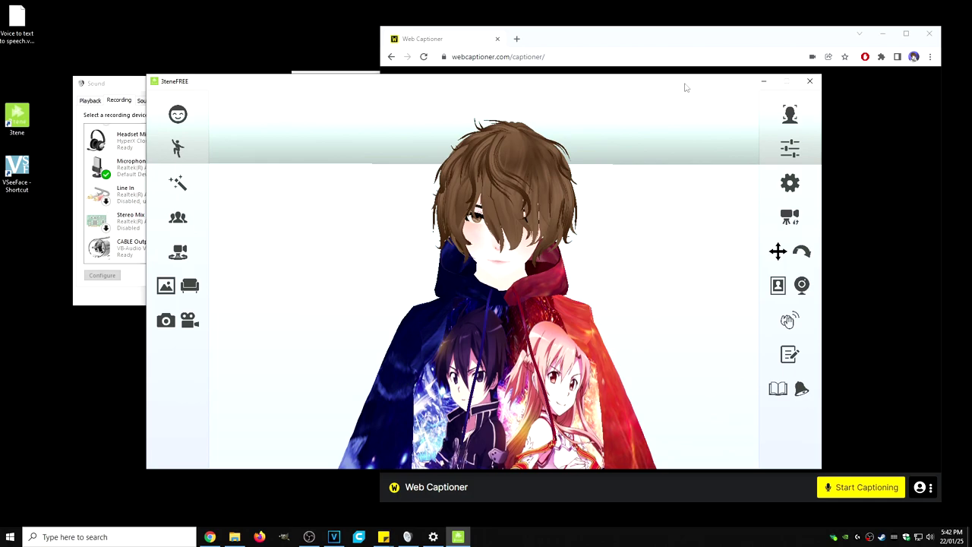
# Step: Set 3tene's Lip Sync Voice Input to CABLE Output (VB-Audio Virtual Cable) and save the setting
pyautogui.click(790, 149)
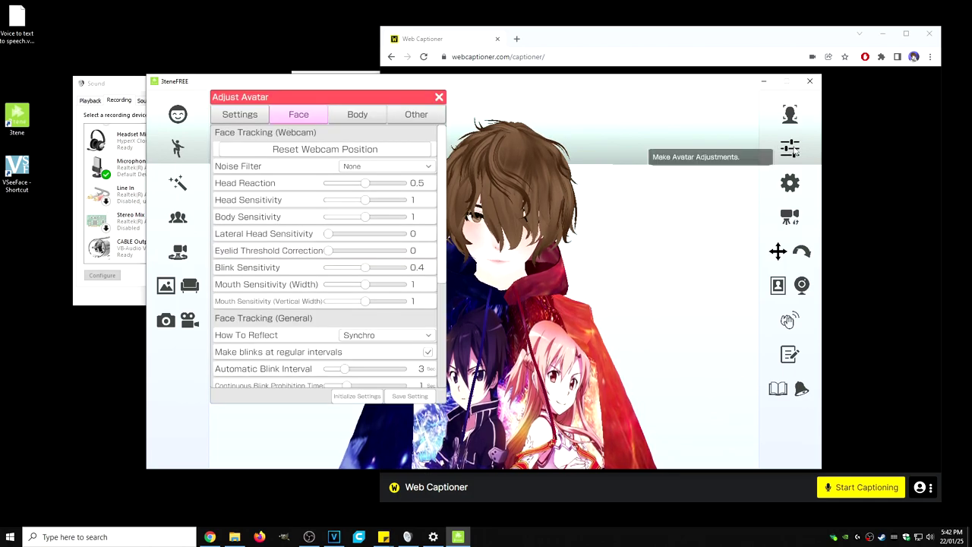
pyautogui.click(240, 115)
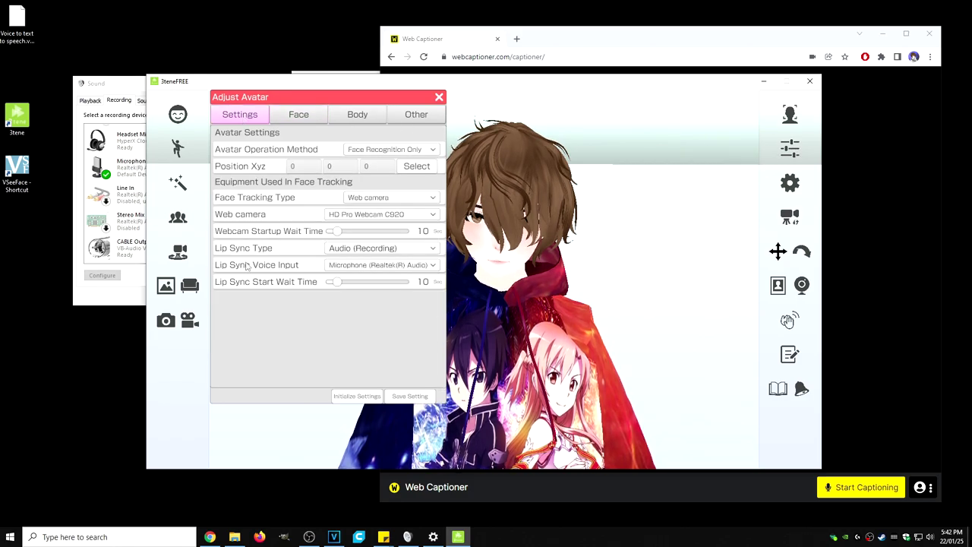
pyautogui.click(352, 267)
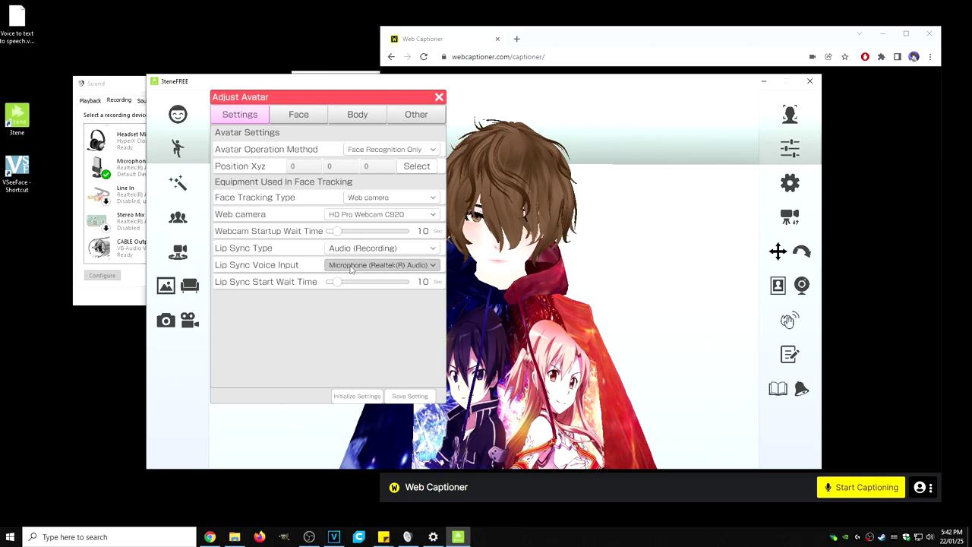
pyautogui.click(351, 289)
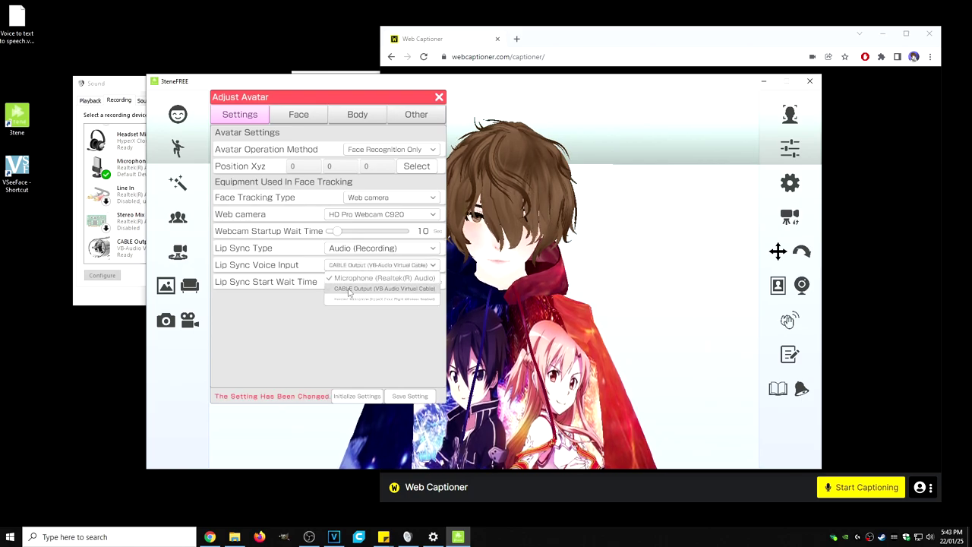
pyautogui.click(416, 398)
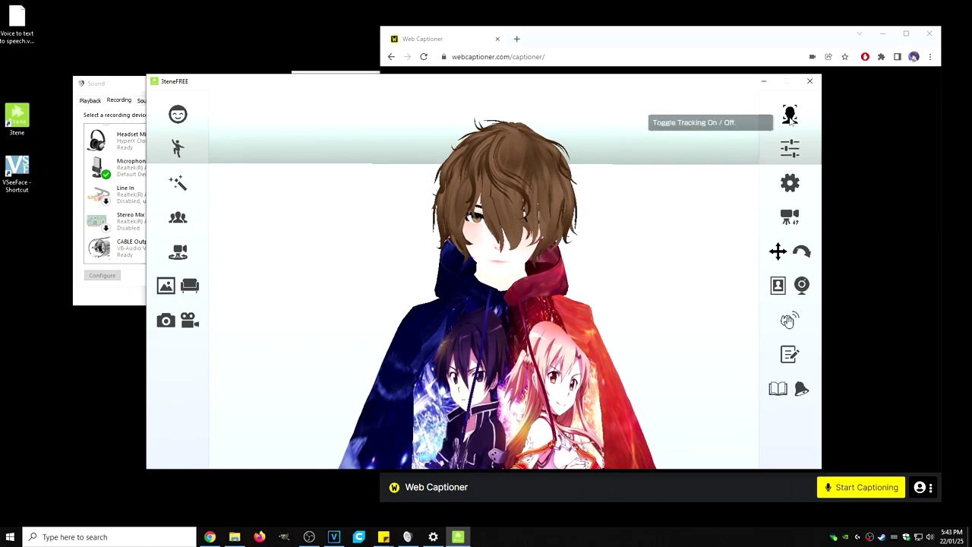
# Step: Check the tracking start/stop options, then reopen the Adjust Avatar panel
pyautogui.click(789, 115)
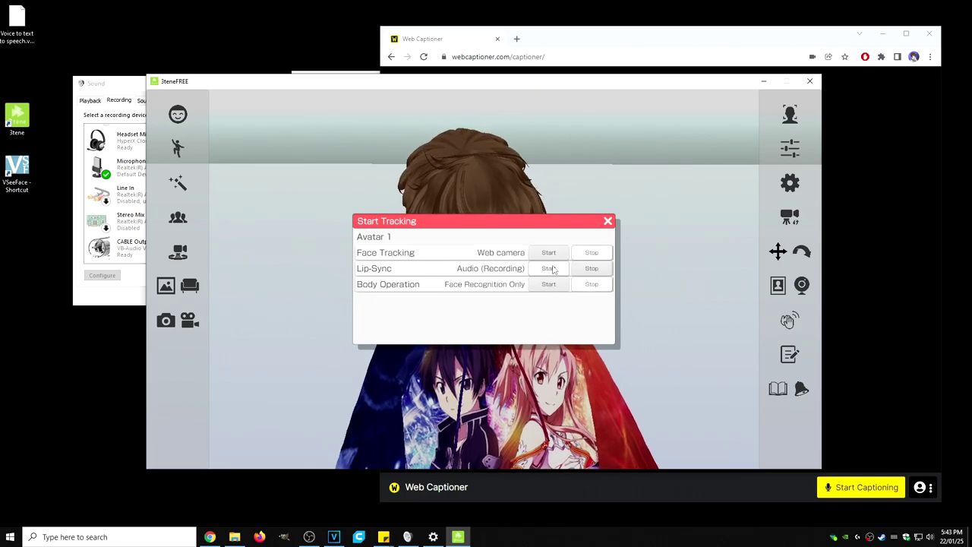
pyautogui.click(608, 221)
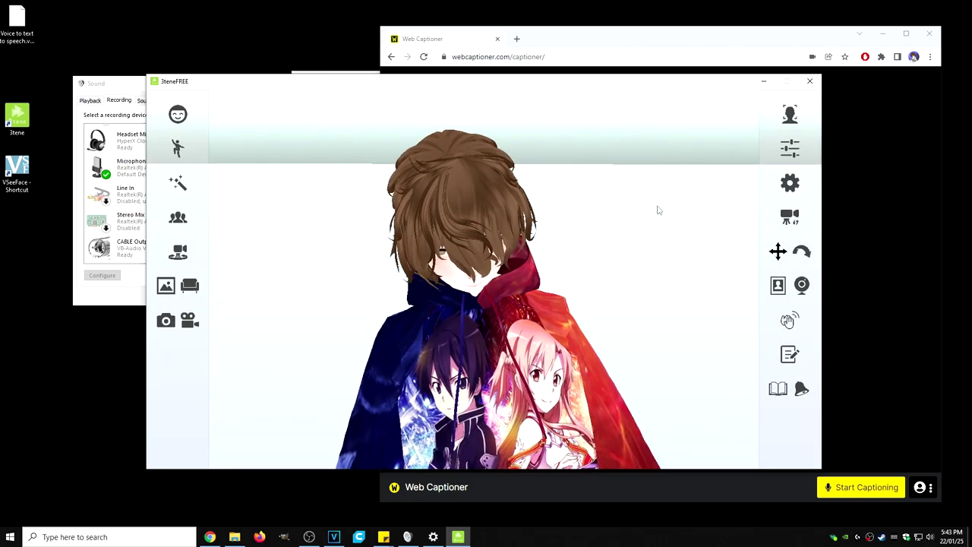
pyautogui.click(789, 149)
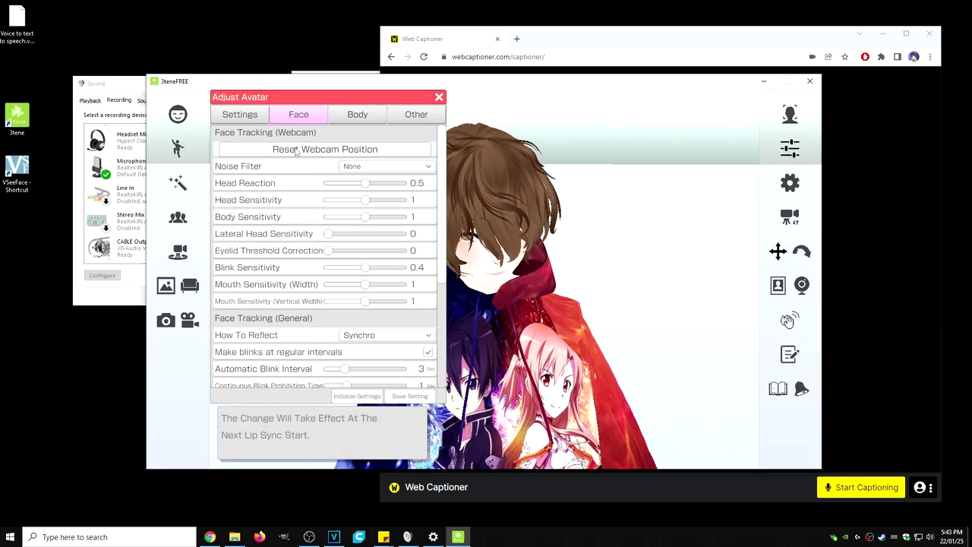
# Step: Close 3tene's Adjust Avatar panel and restart captioning in Web Captioner
pyautogui.click(439, 96)
pyautogui.click(622, 52)
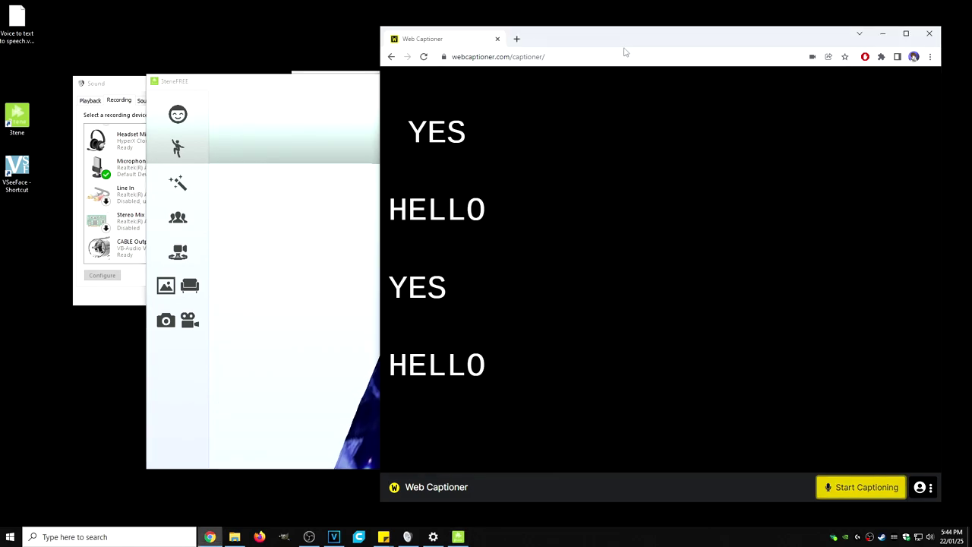
pyautogui.click(848, 490)
pyautogui.click(345, 360)
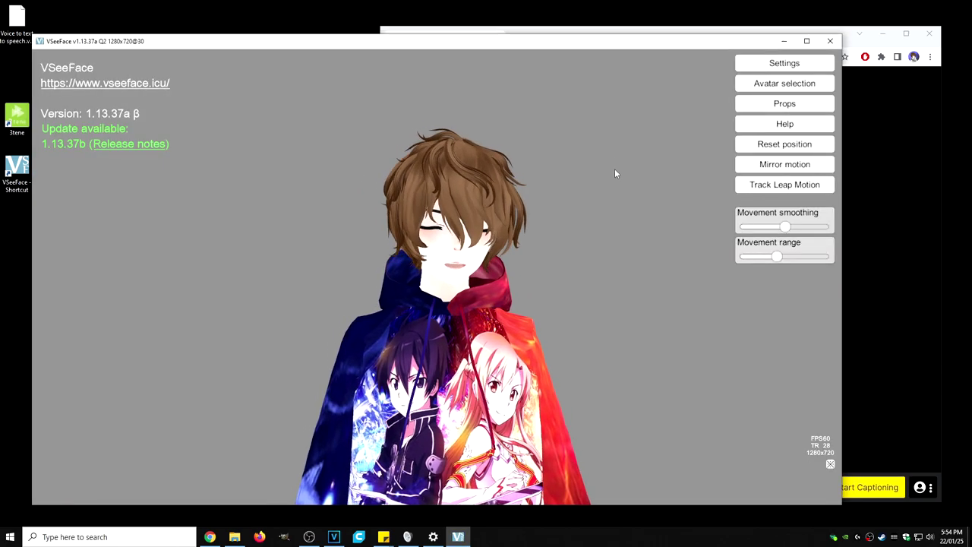
# Step: Set the VSeeFace General settings microphone to CABLE Output (VB-Audio Virtual Cable) and close the dialog
pyautogui.click(763, 68)
pyautogui.click(691, 63)
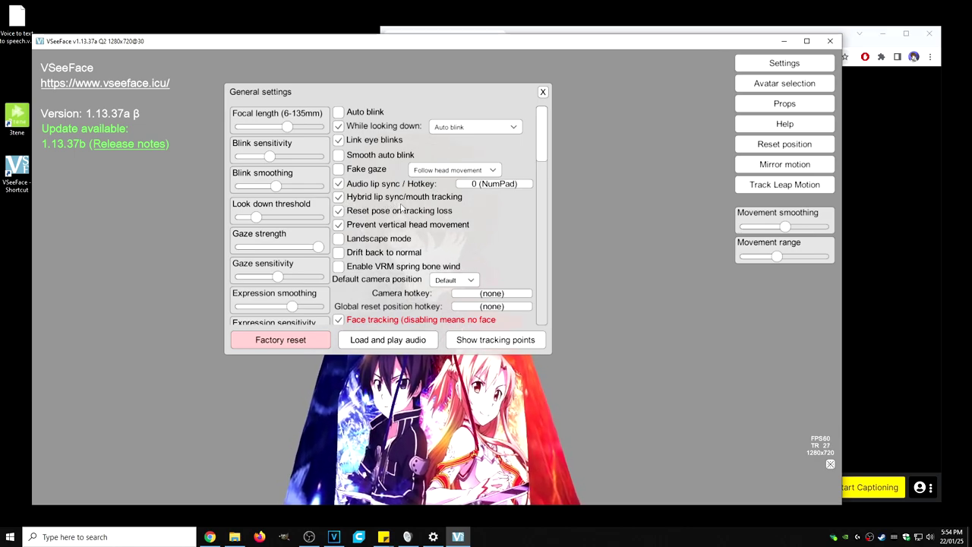
pyautogui.scroll(-10, 442, 186)
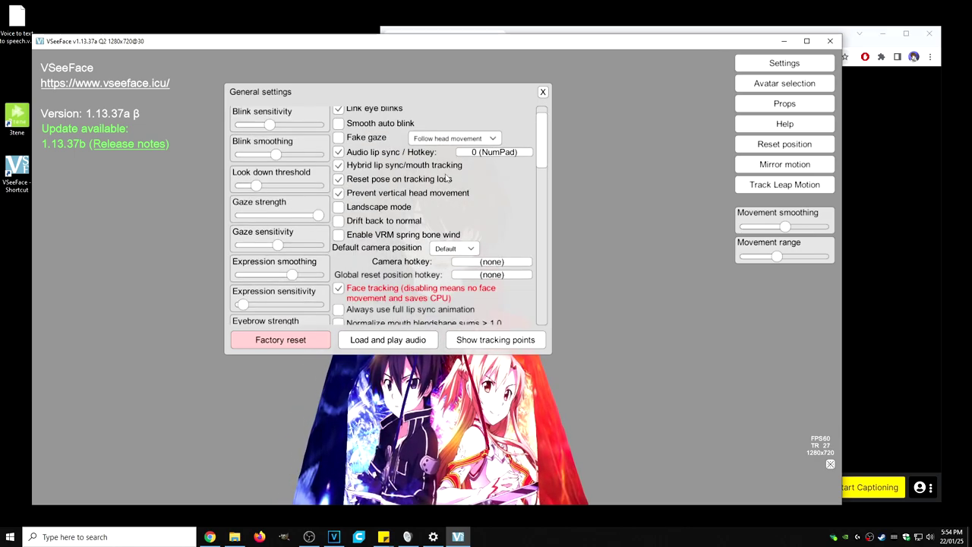
pyautogui.scroll(-3, 446, 179)
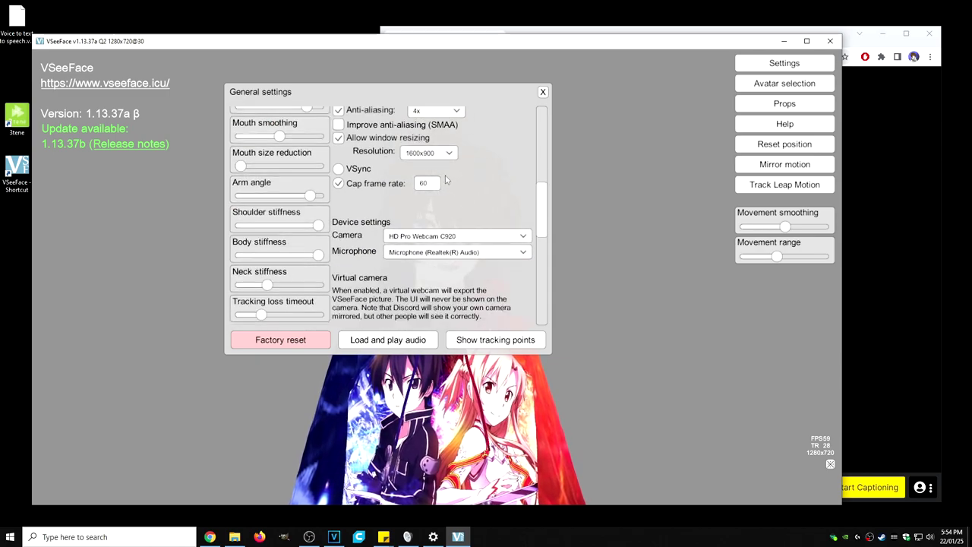
pyautogui.click(411, 255)
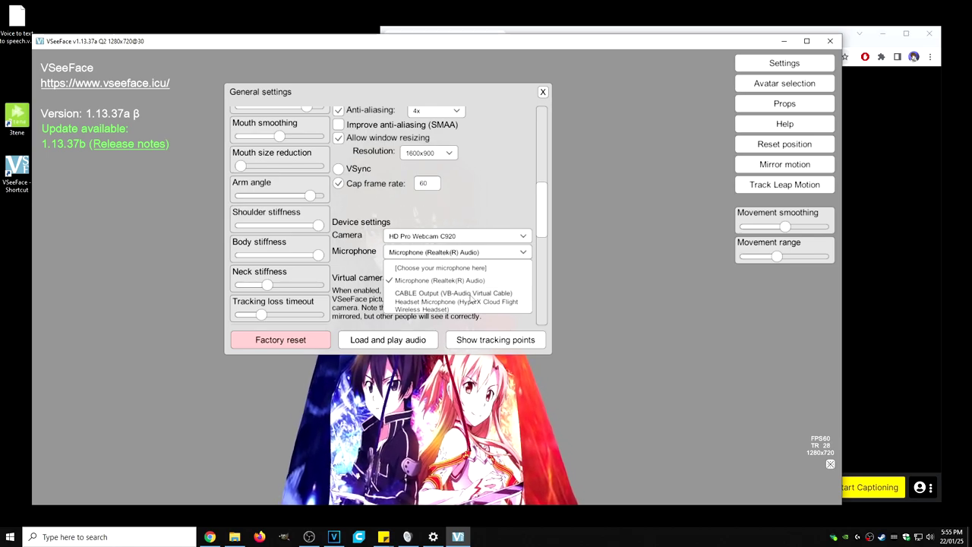
pyautogui.click(452, 293)
pyautogui.click(542, 92)
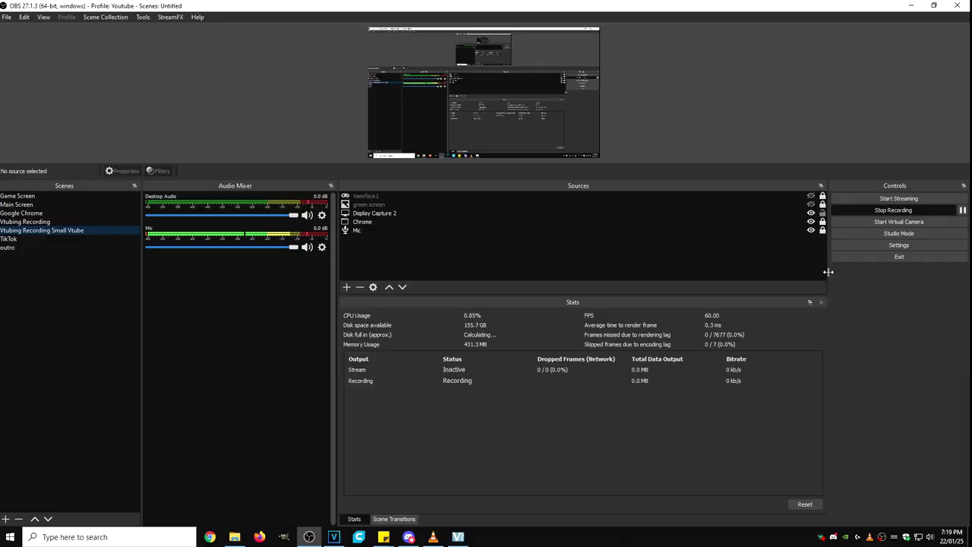
# Step: Open OBS Settings on the Audio page and expand the Mic/Auxiliary Audio device list
pyautogui.click(856, 247)
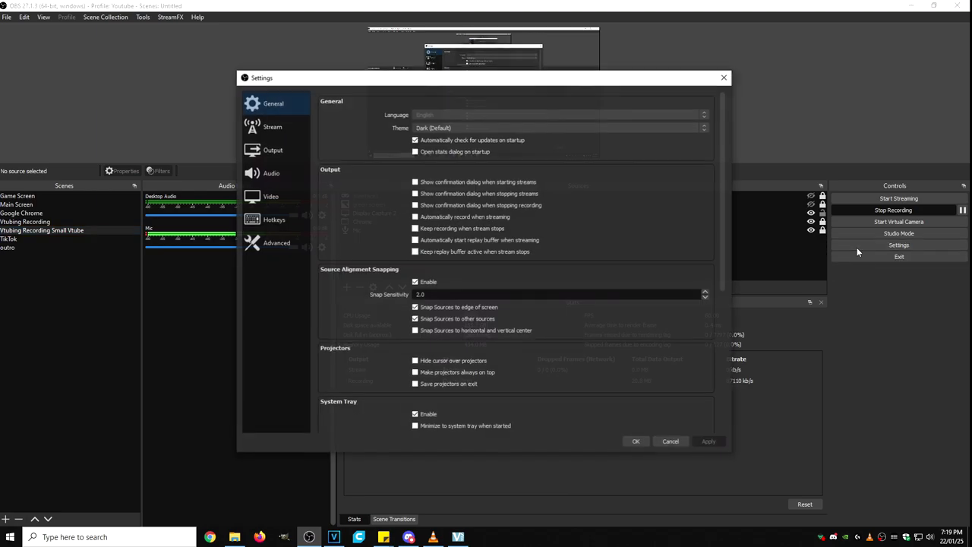
pyautogui.click(272, 173)
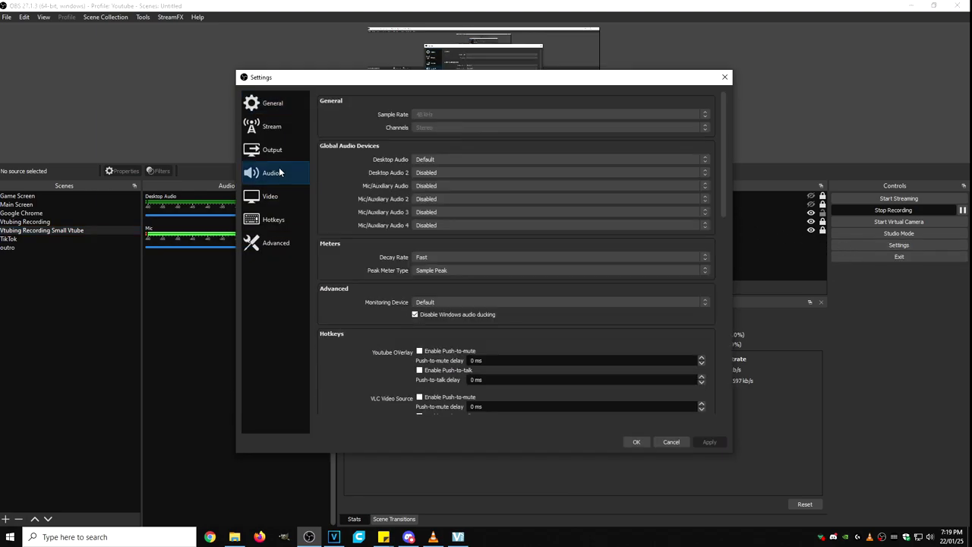
pyautogui.click(440, 185)
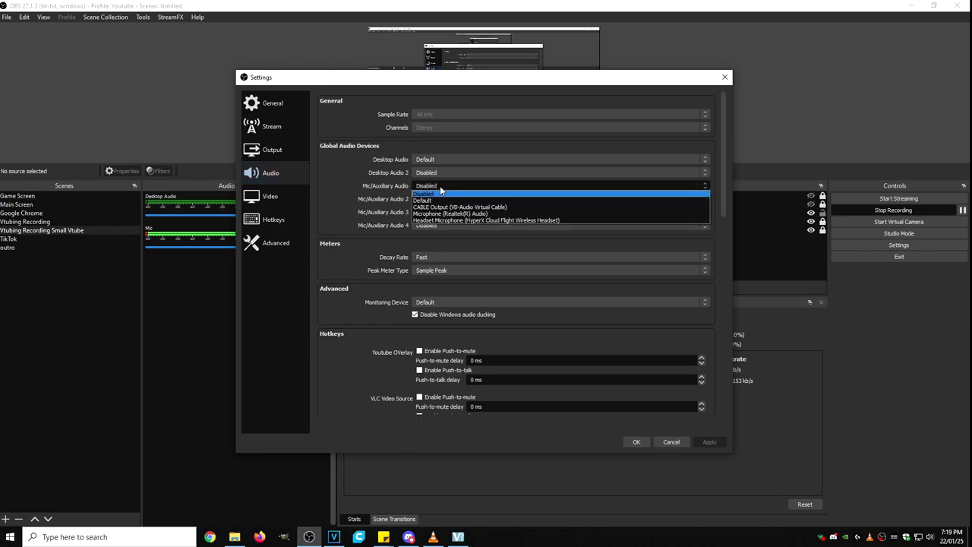